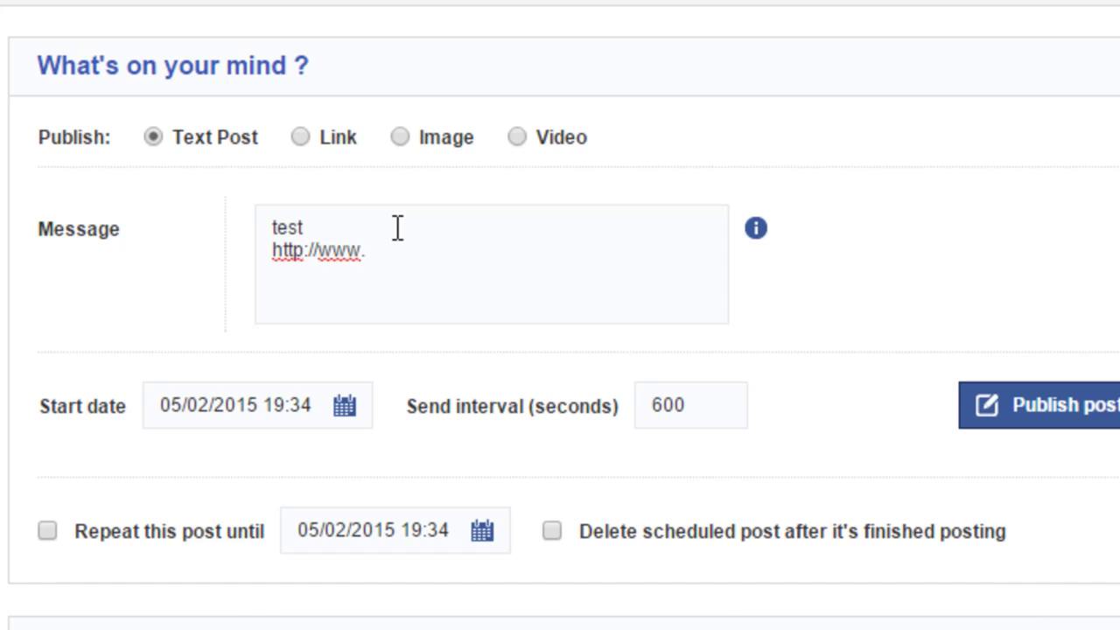
# Complete the message link with yourdomainname.com and schedule the post from 05/02/2015 19:34 with a send interval of 100 seconds
pyautogui.write('yourdomainname')
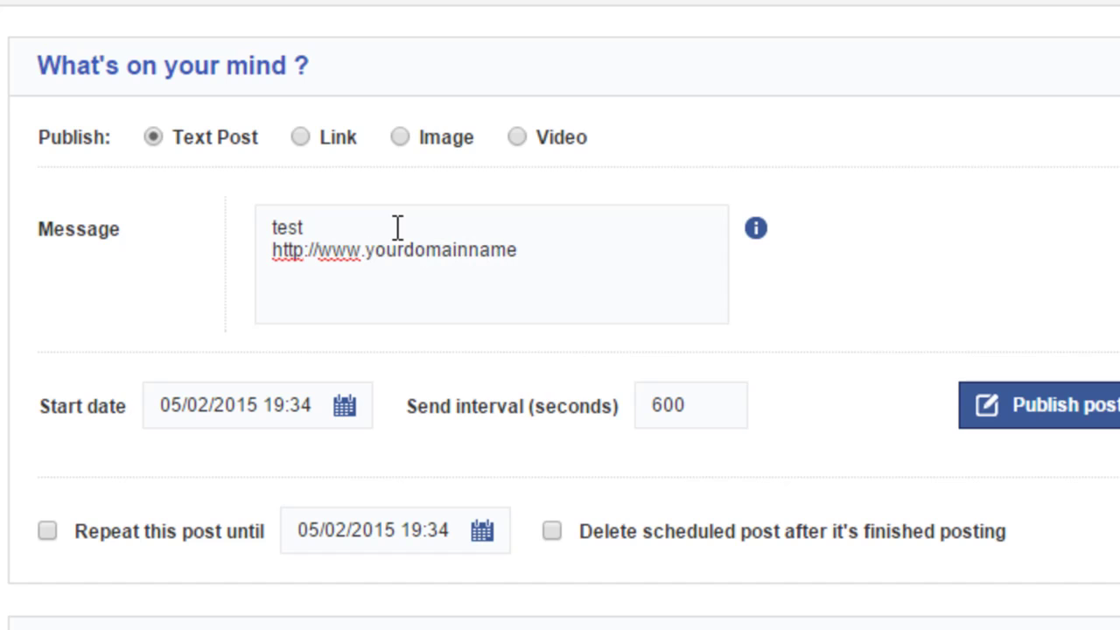
pyautogui.write('.com')
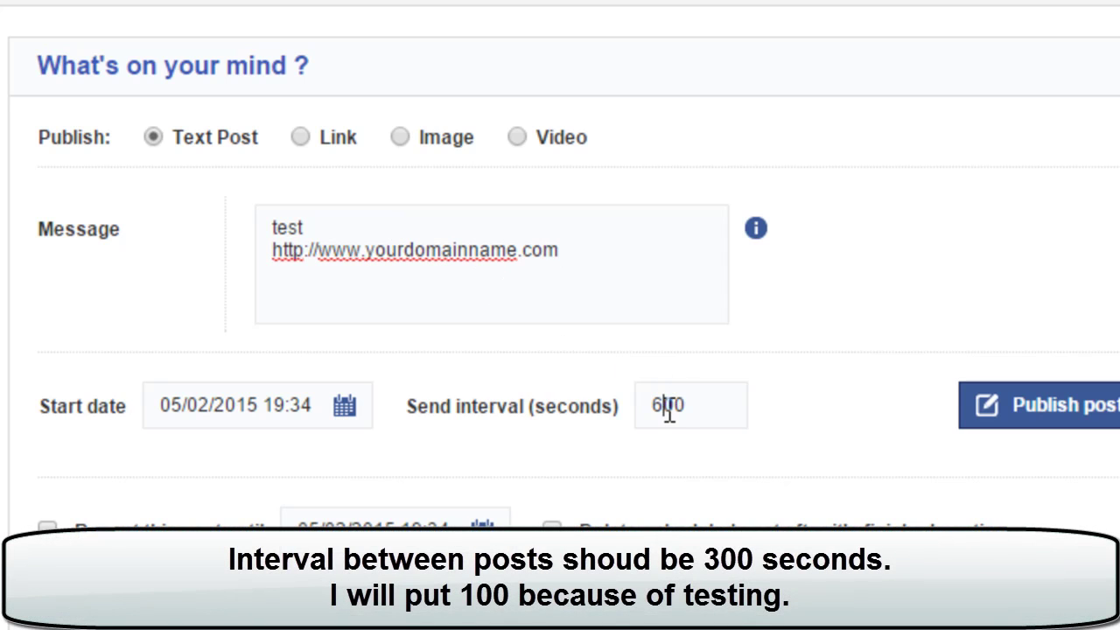
pyautogui.write('100')
pyautogui.click(236, 404)
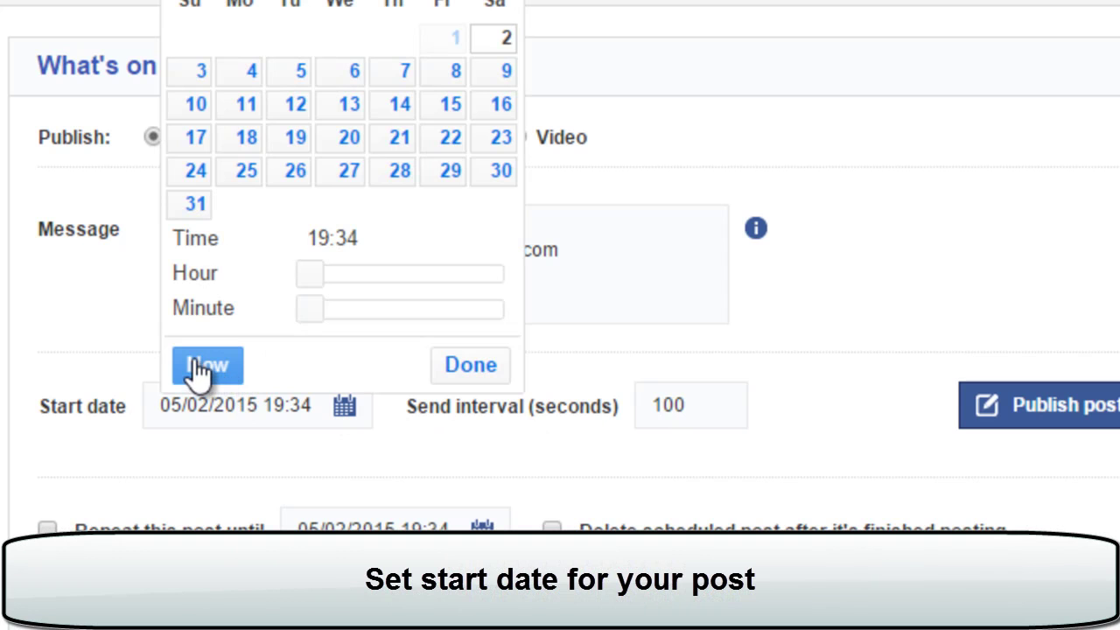
pyautogui.click(470, 375)
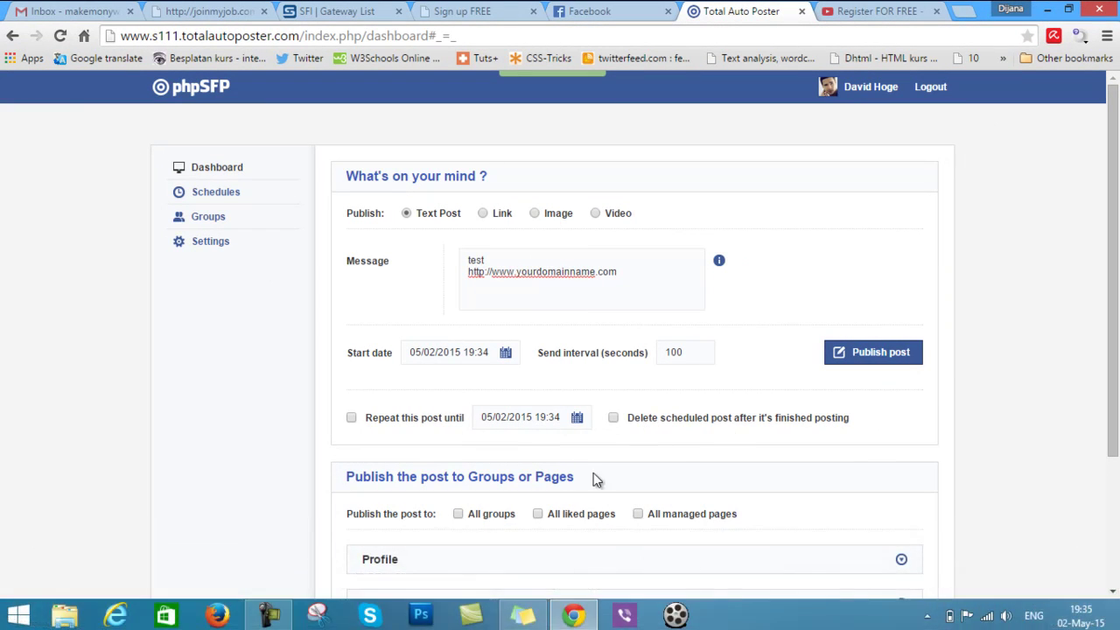
# Publish the text post to all groups
pyautogui.click(459, 514)
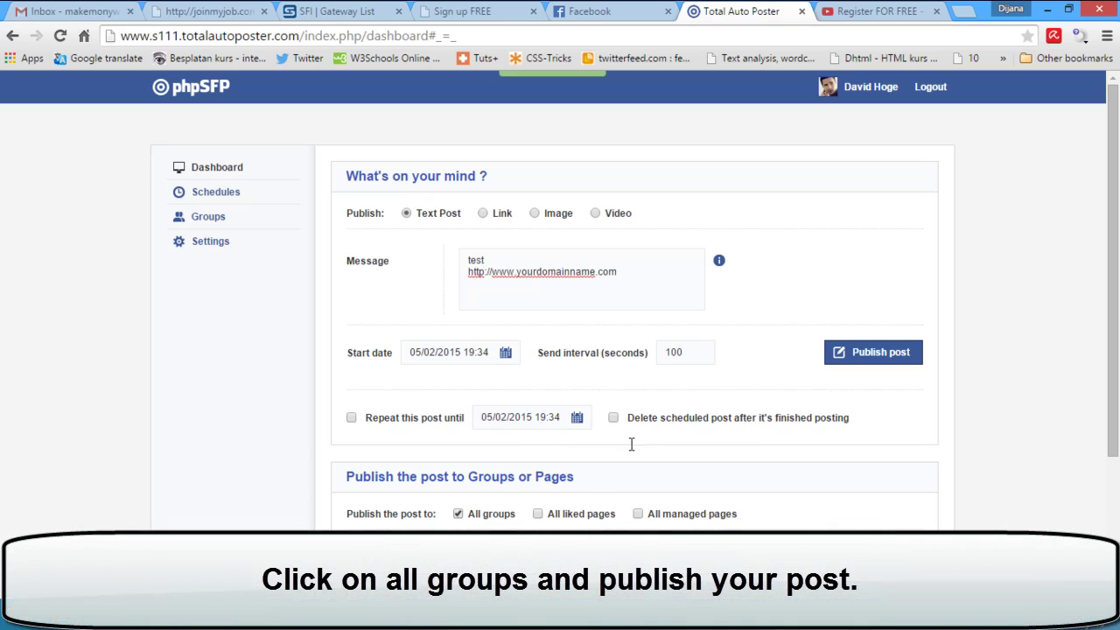
pyautogui.scroll(-3, 1118, 324)
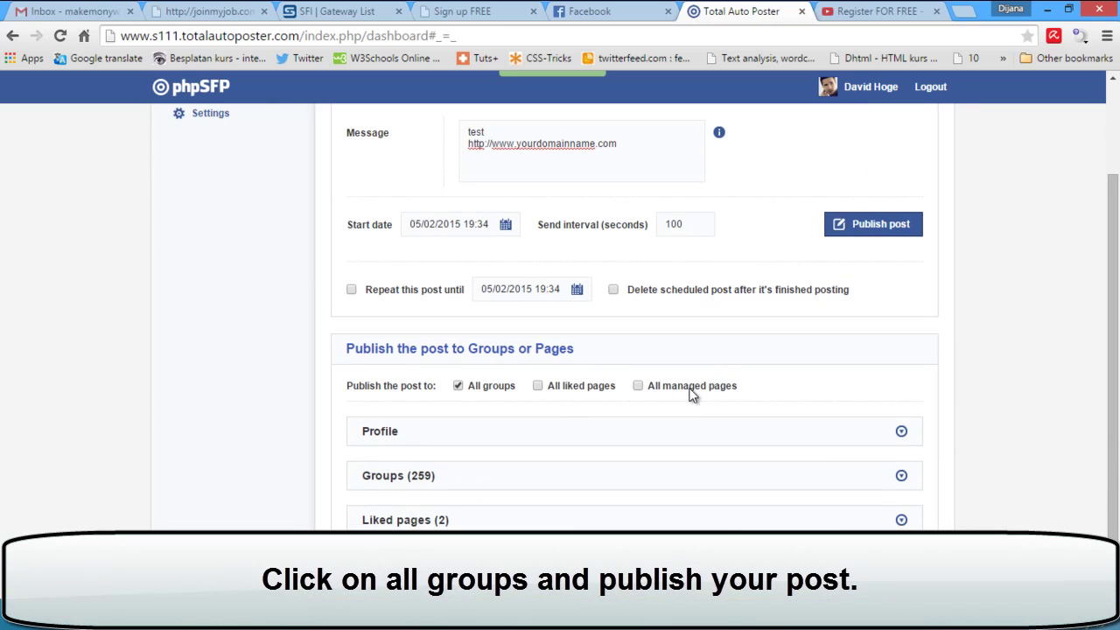
pyautogui.click(869, 226)
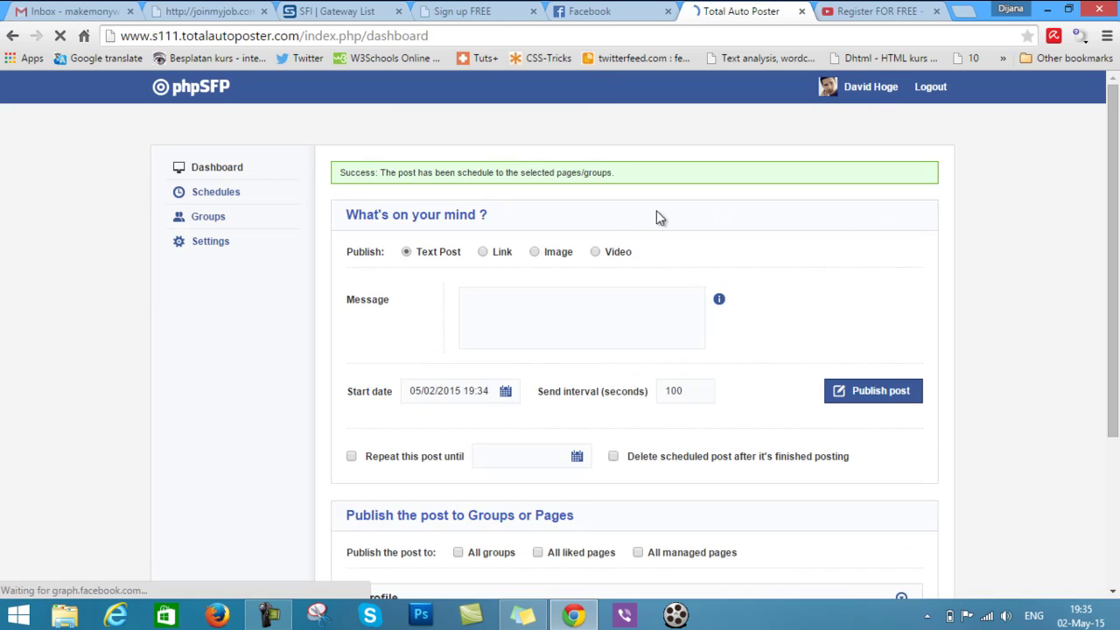
# Expand the 19:34 campaign in the schedules and view its published post in the "MoneyOnDemand" TV Group
pyautogui.click(208, 194)
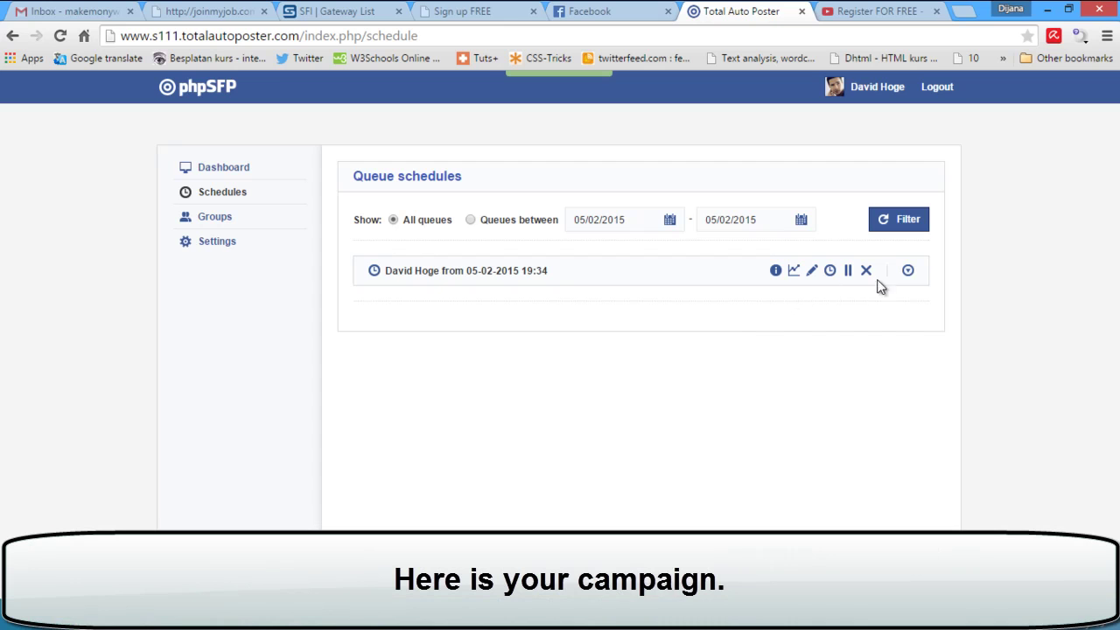
pyautogui.click(908, 272)
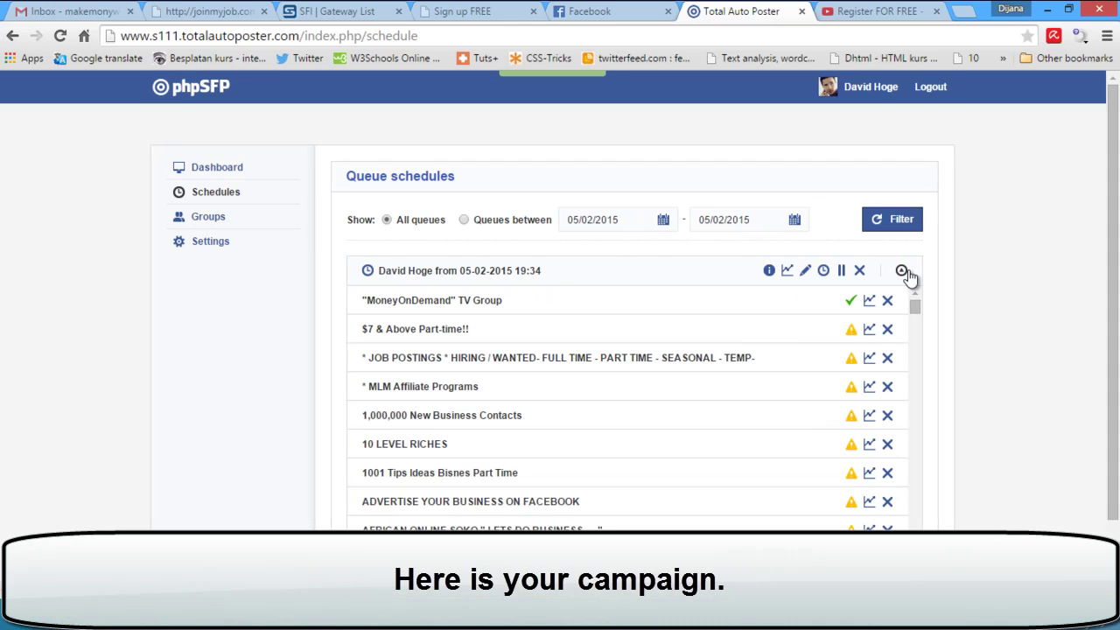
pyautogui.click(851, 303)
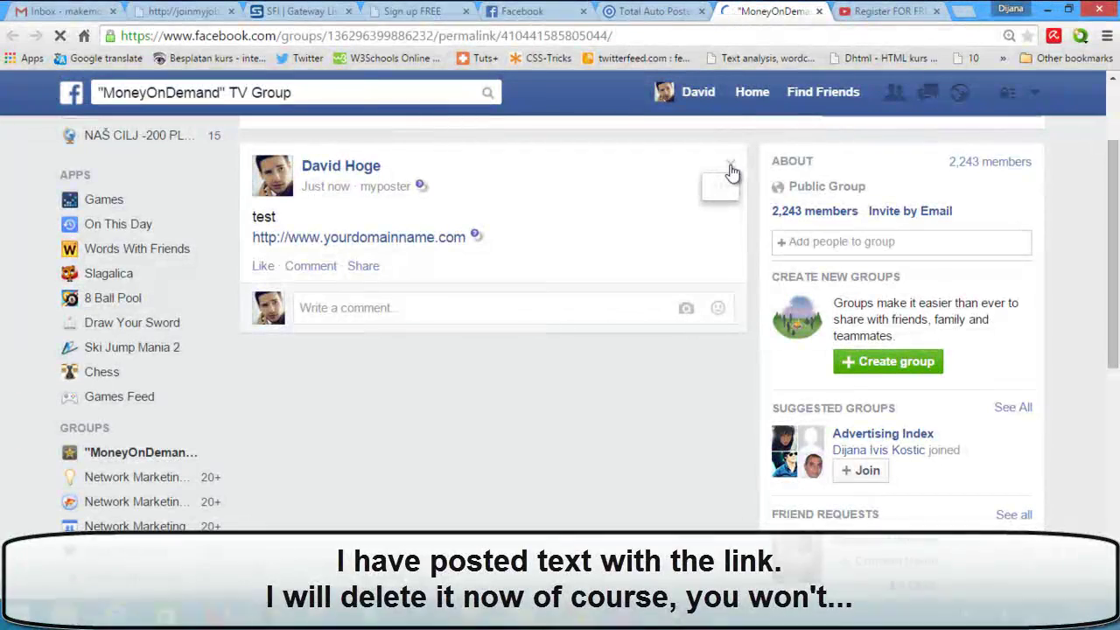
# Delete the published test post from the Facebook group
pyautogui.click(730, 165)
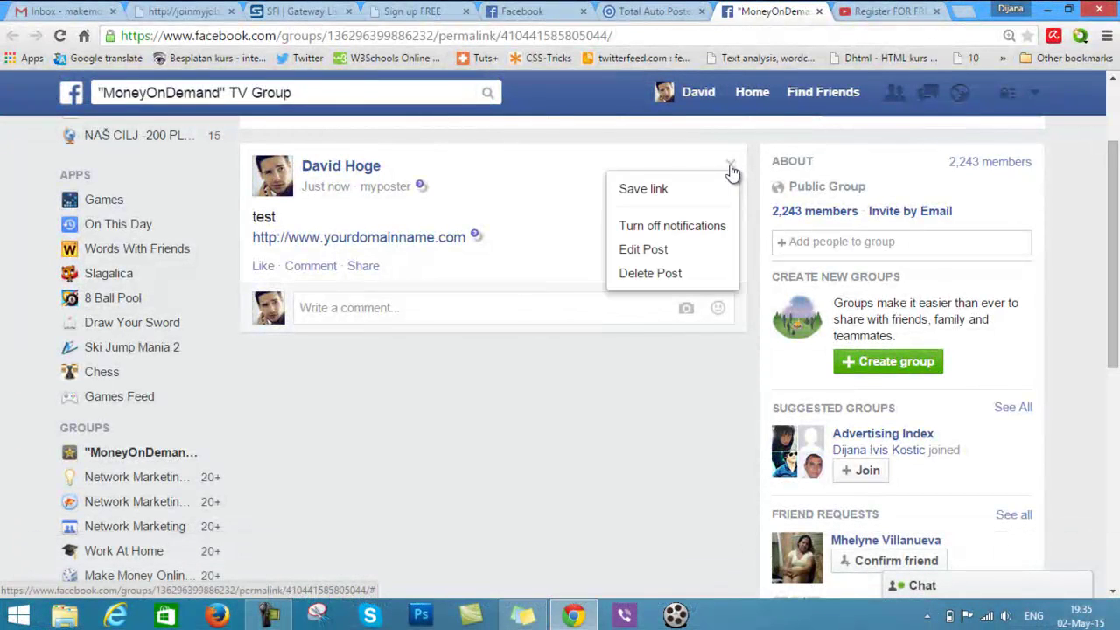
pyautogui.click(644, 276)
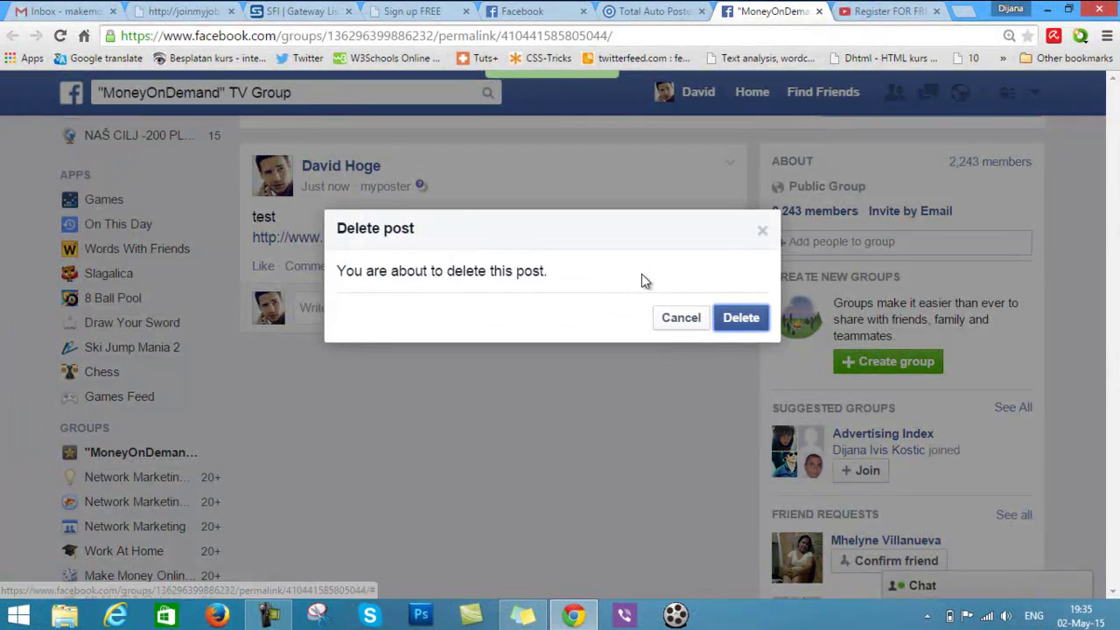
pyautogui.click(744, 318)
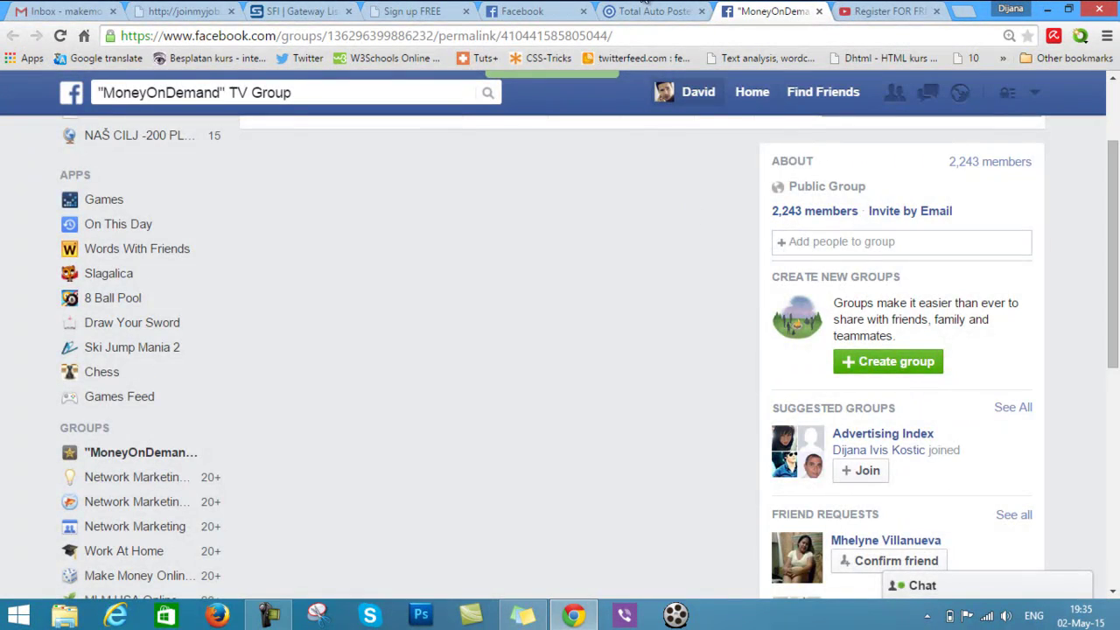
# Return to Total Auto Poster, pause the 19:34 campaign and check the queued posting times of its pending groups
pyautogui.click(646, 11)
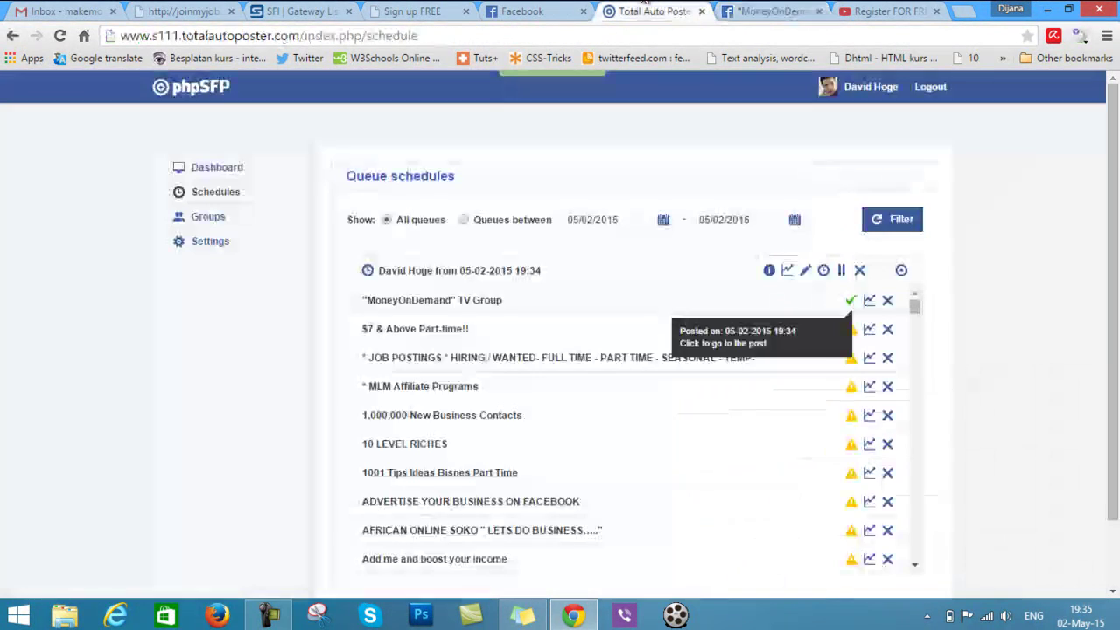
pyautogui.click(841, 271)
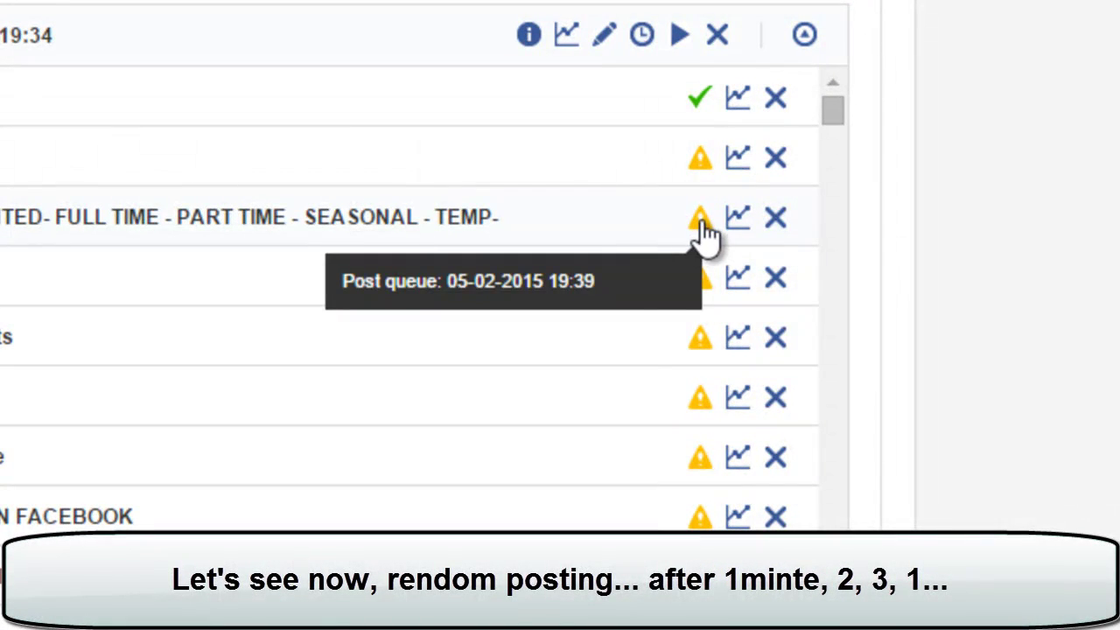
pyautogui.moveTo(693, 280)
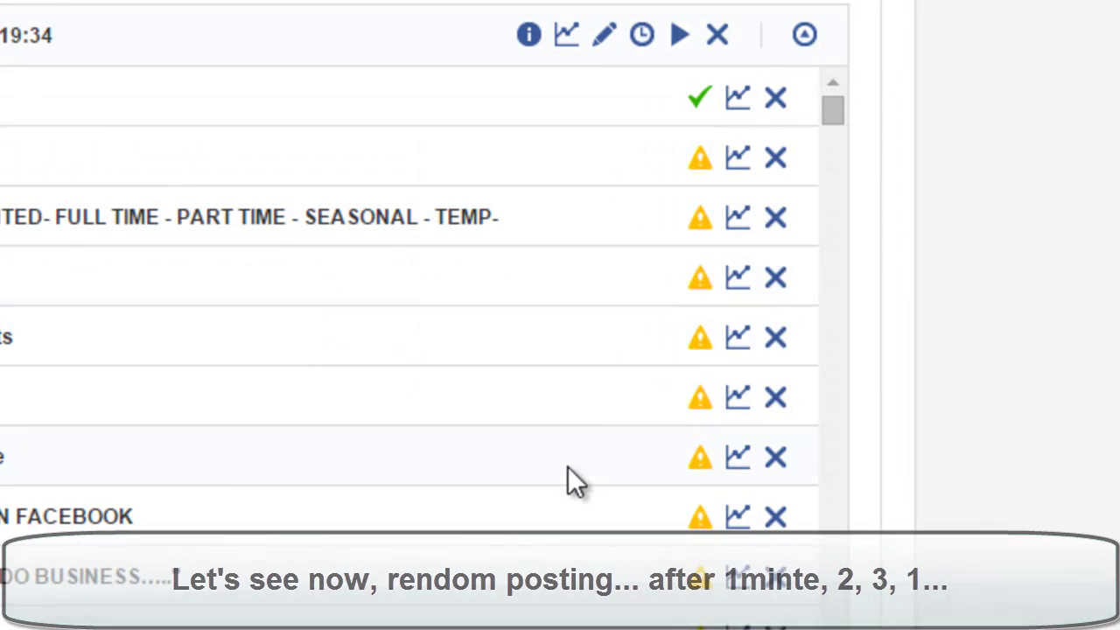
pyautogui.moveTo(701, 339)
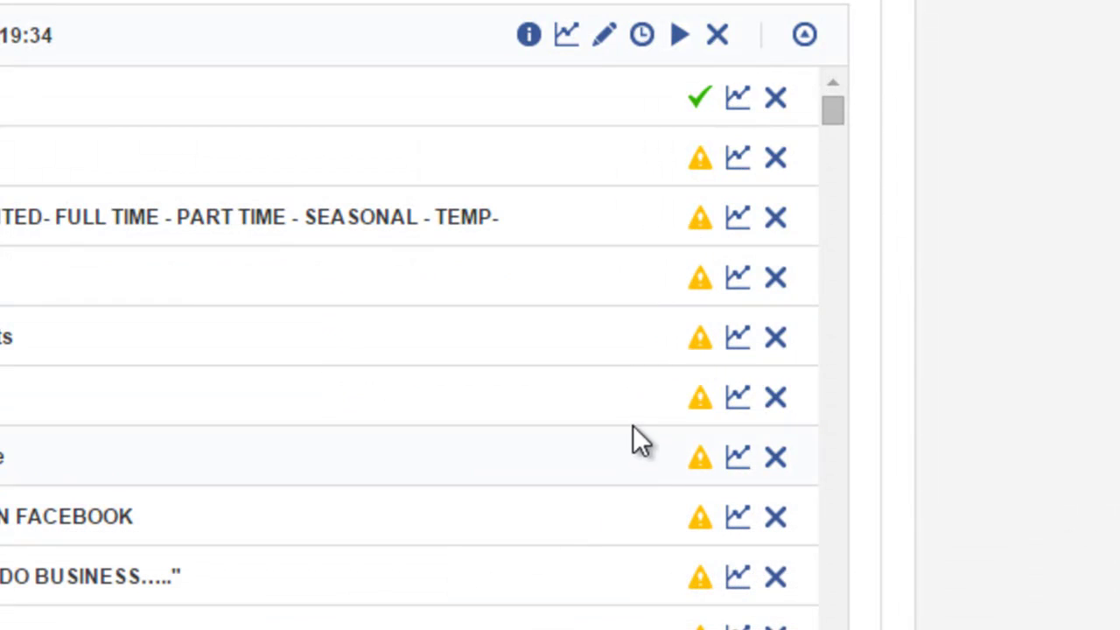
pyautogui.moveTo(701, 403)
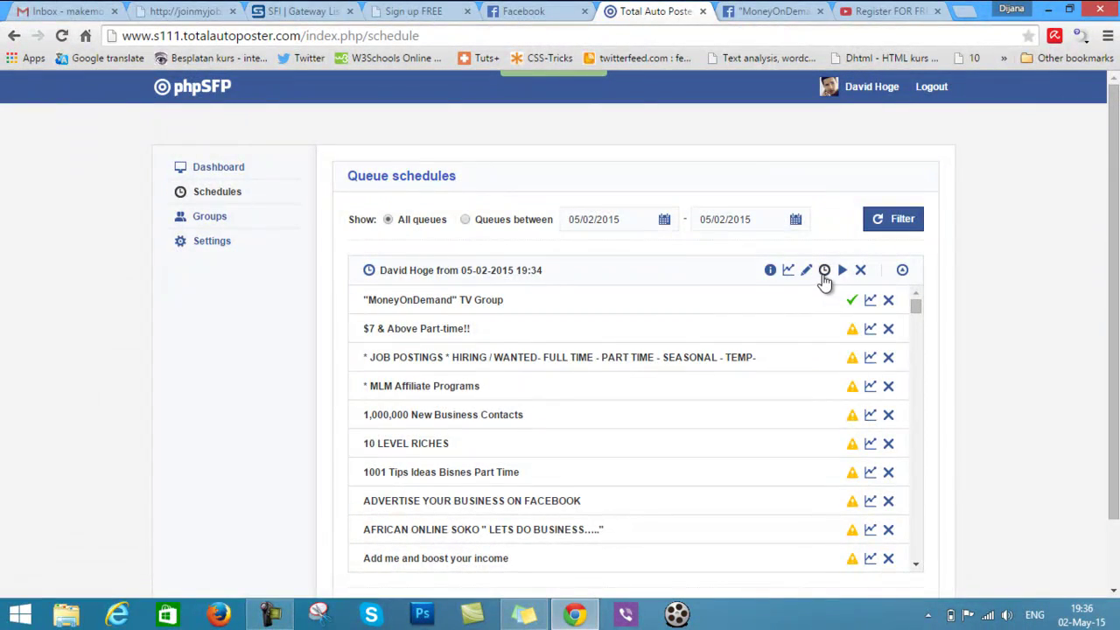
# Clone the 19:34 campaign with a 05/02/2015 19:36 start and 100-second interval, and pause the clone
pyautogui.click(824, 273)
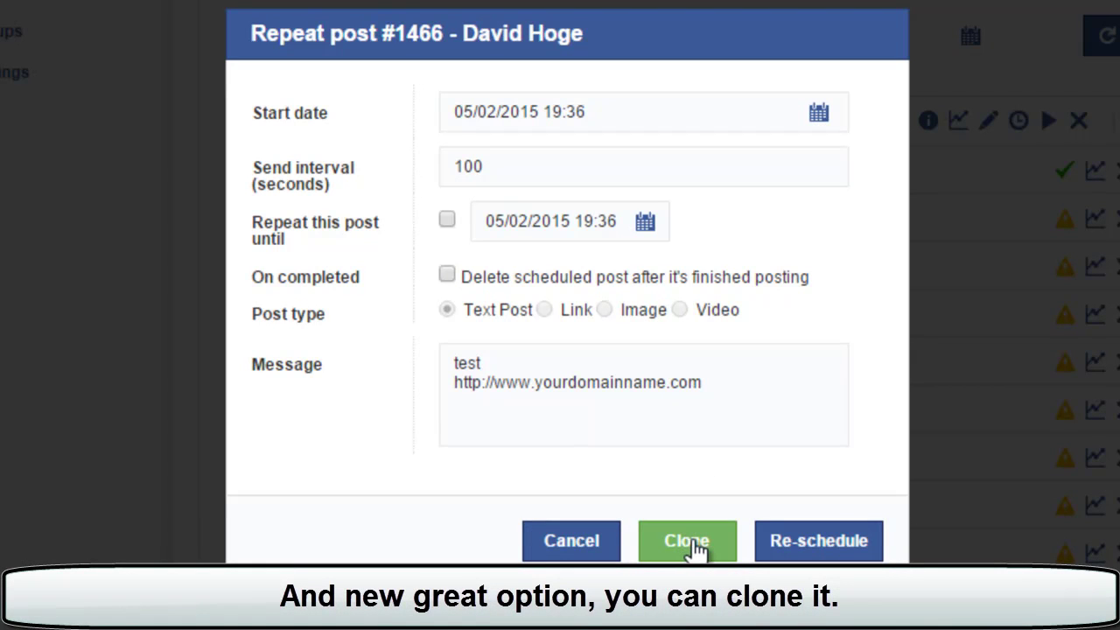
pyautogui.click(687, 543)
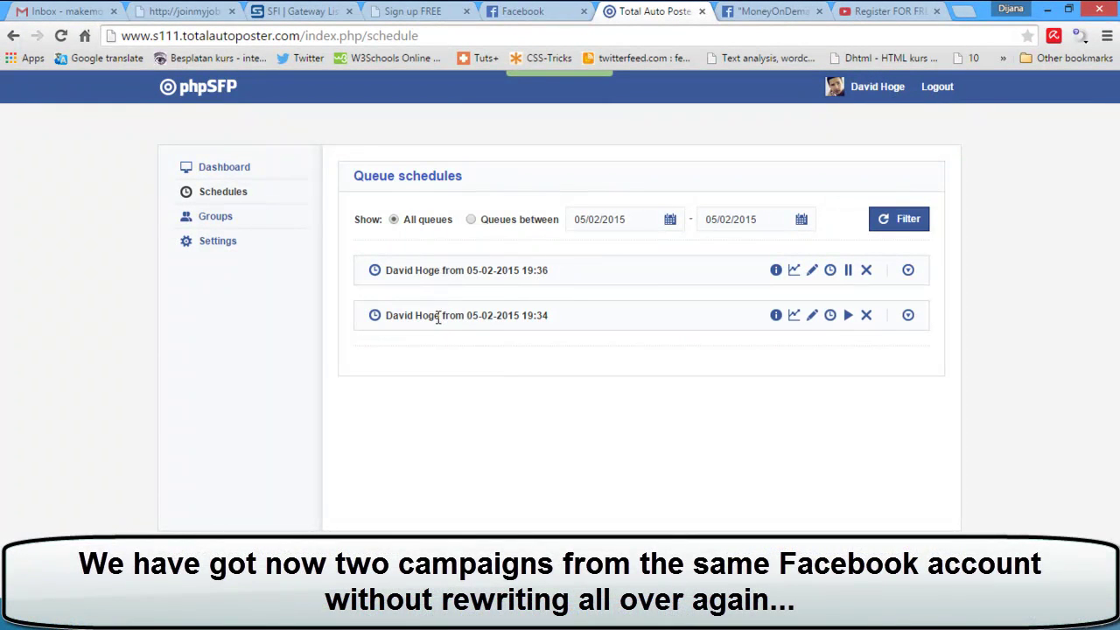
pyautogui.click(909, 271)
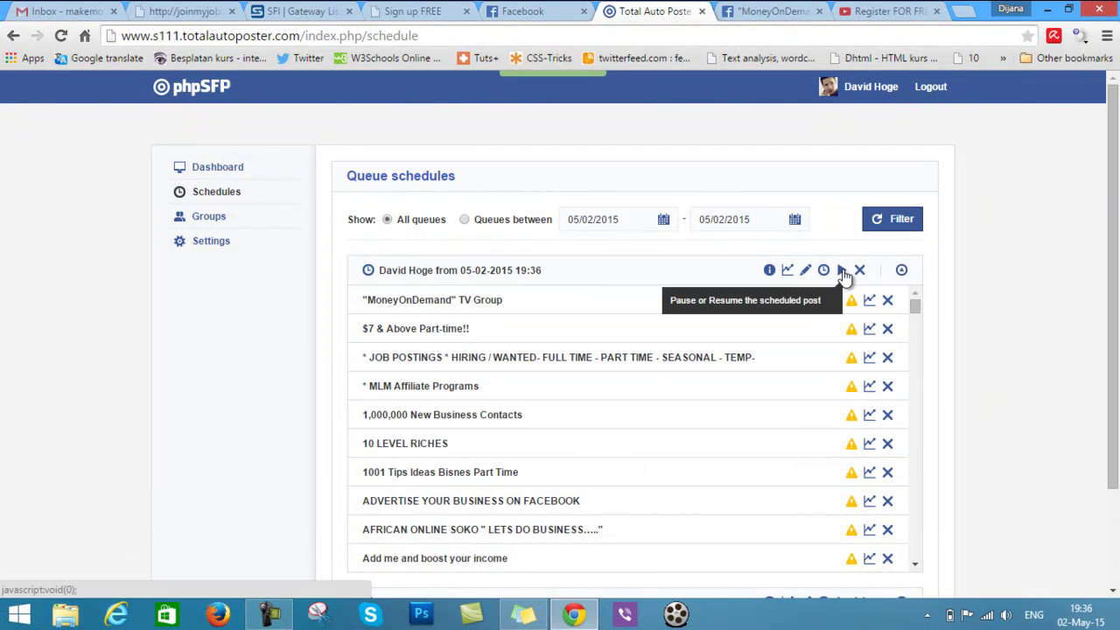
pyautogui.click(843, 271)
pyautogui.click(902, 272)
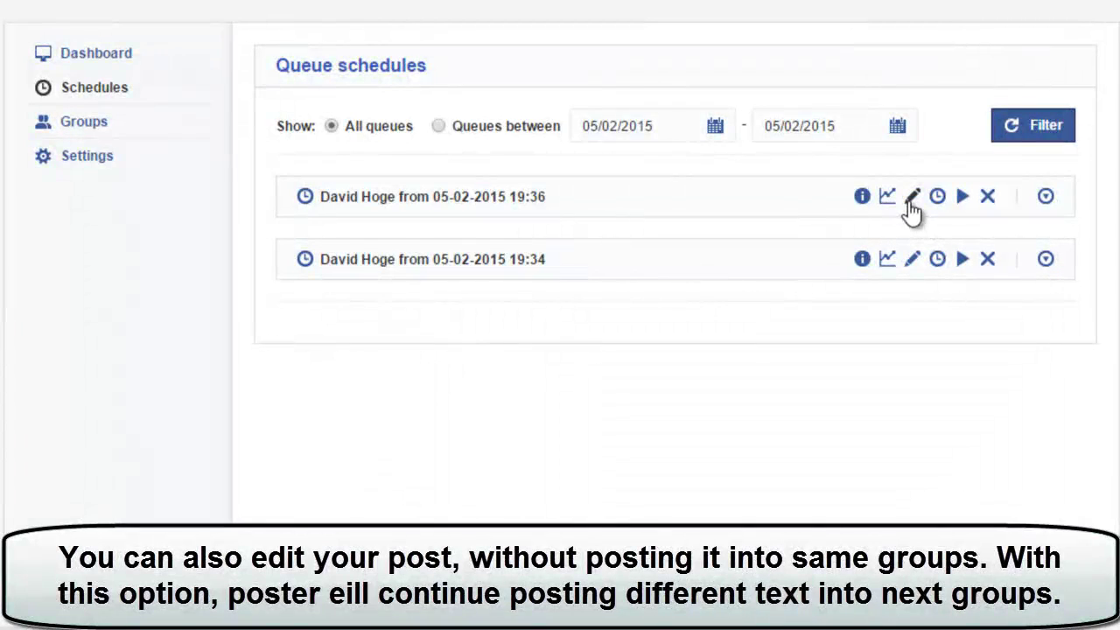
# Open the 19:36 campaign's post message for editing and submit it
pyautogui.click(911, 198)
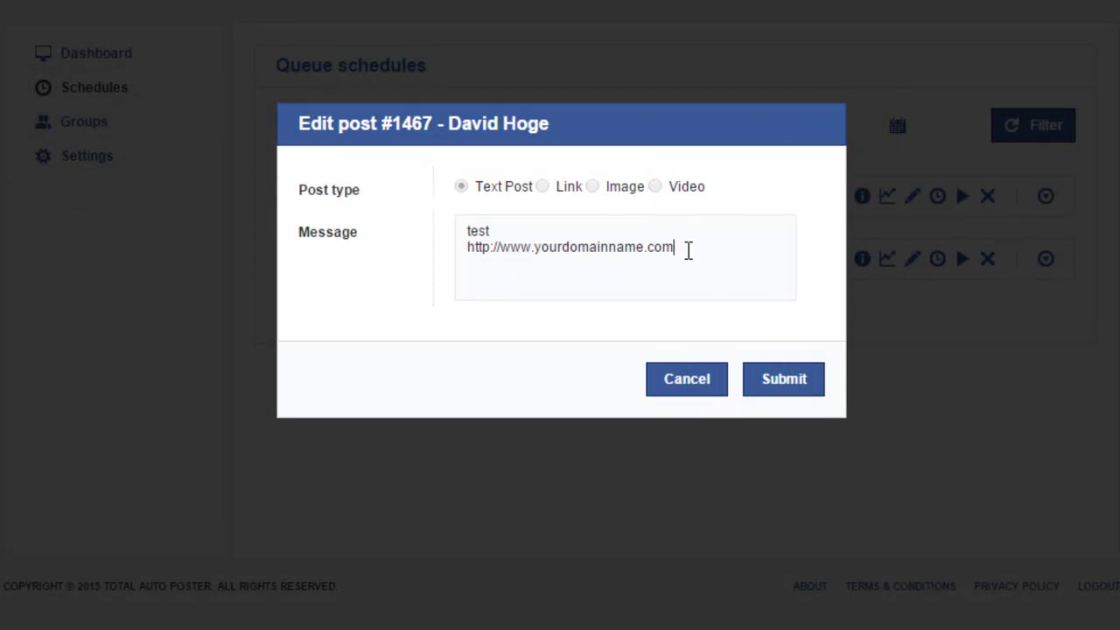
pyautogui.click(577, 231)
pyautogui.click(784, 380)
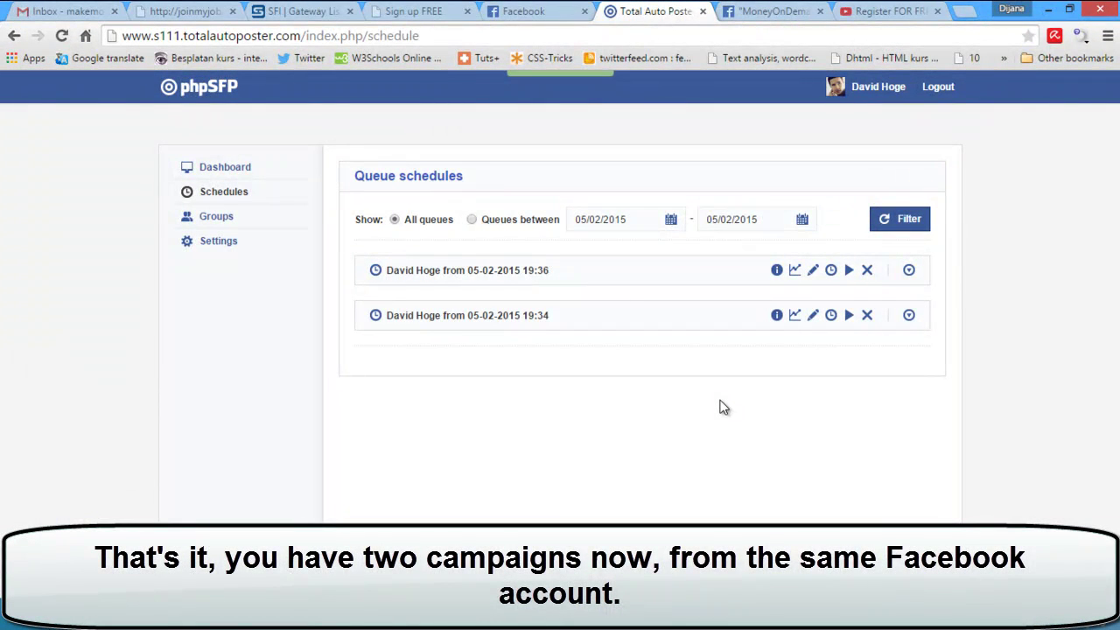
# Delete the 19:34 campaign from the queue schedules after expanding its group list
pyautogui.click(909, 317)
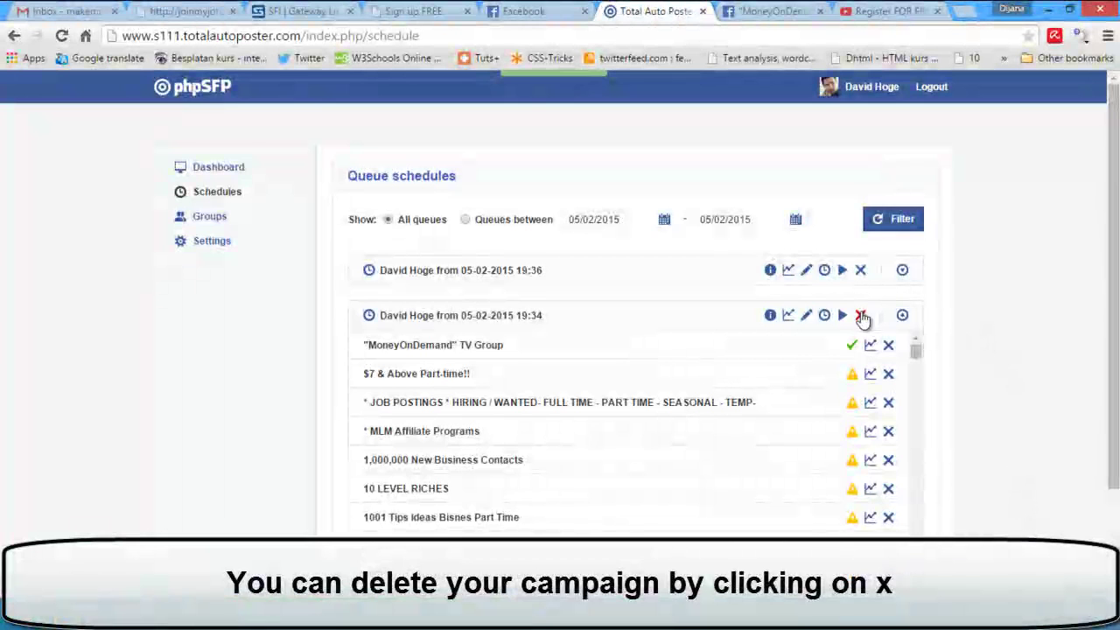
pyautogui.click(861, 315)
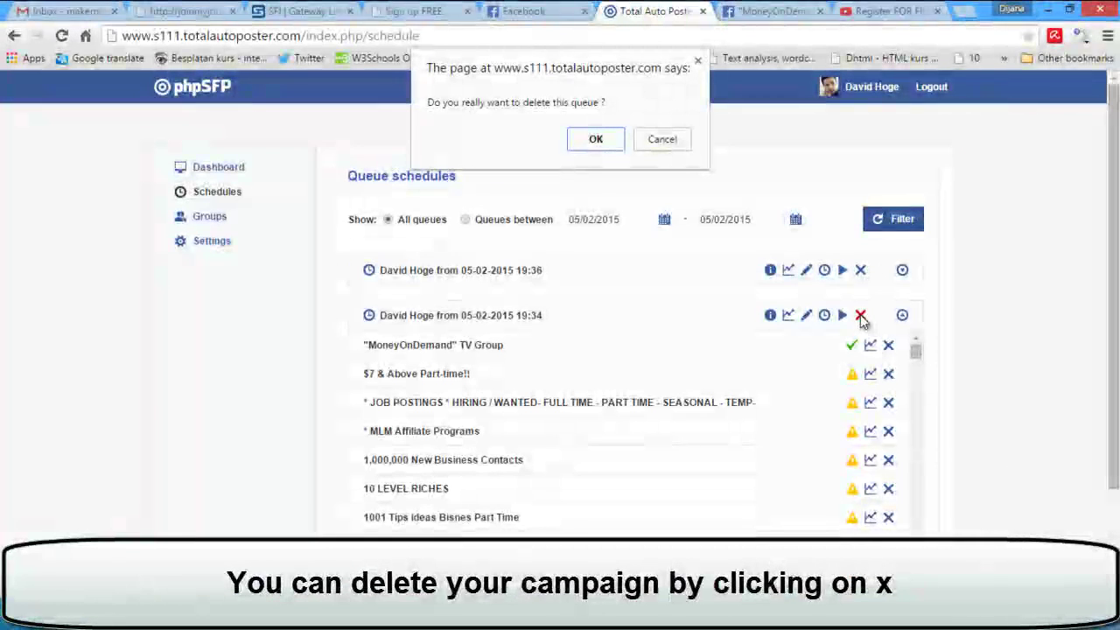
pyautogui.click(599, 140)
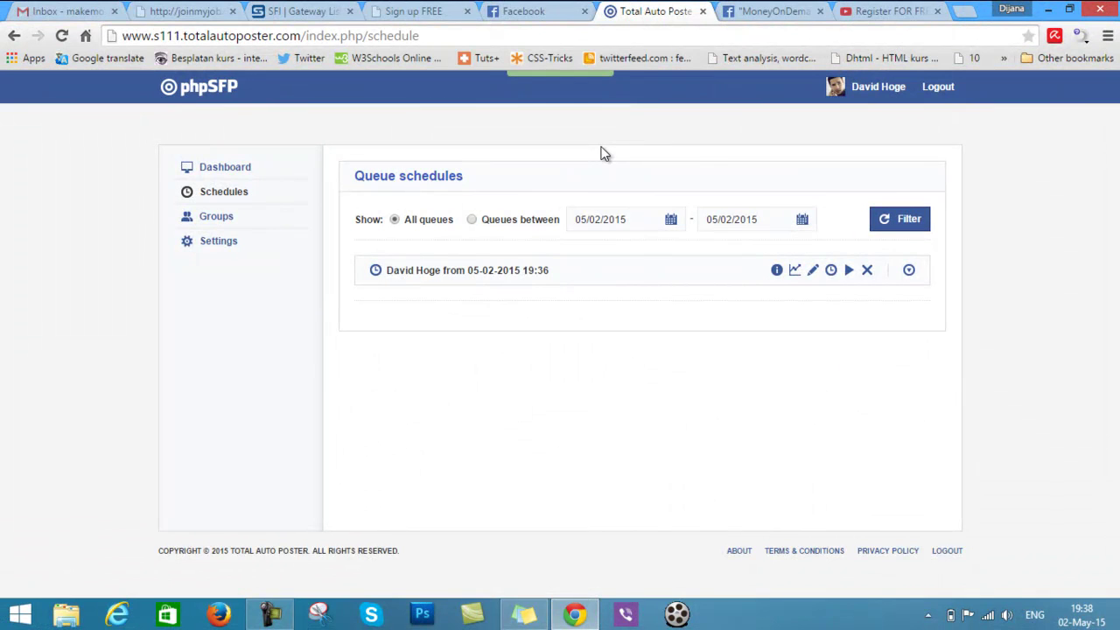
# Remove the "$7 & Above Part-time!!" group from the 19:36 campaign's queue
pyautogui.click(908, 271)
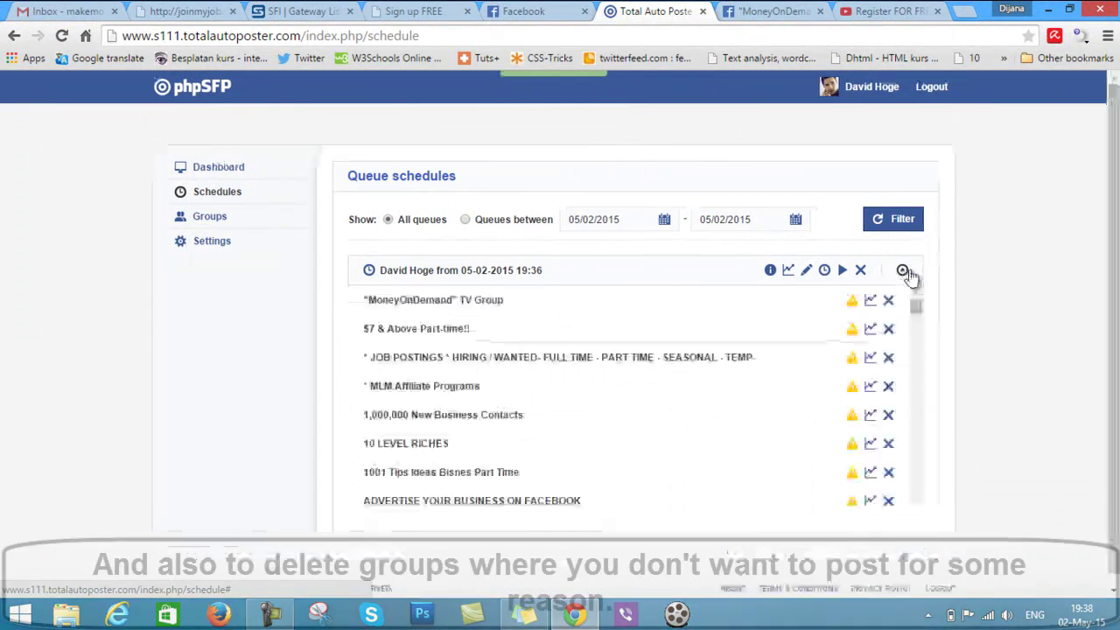
pyautogui.moveTo(854, 363)
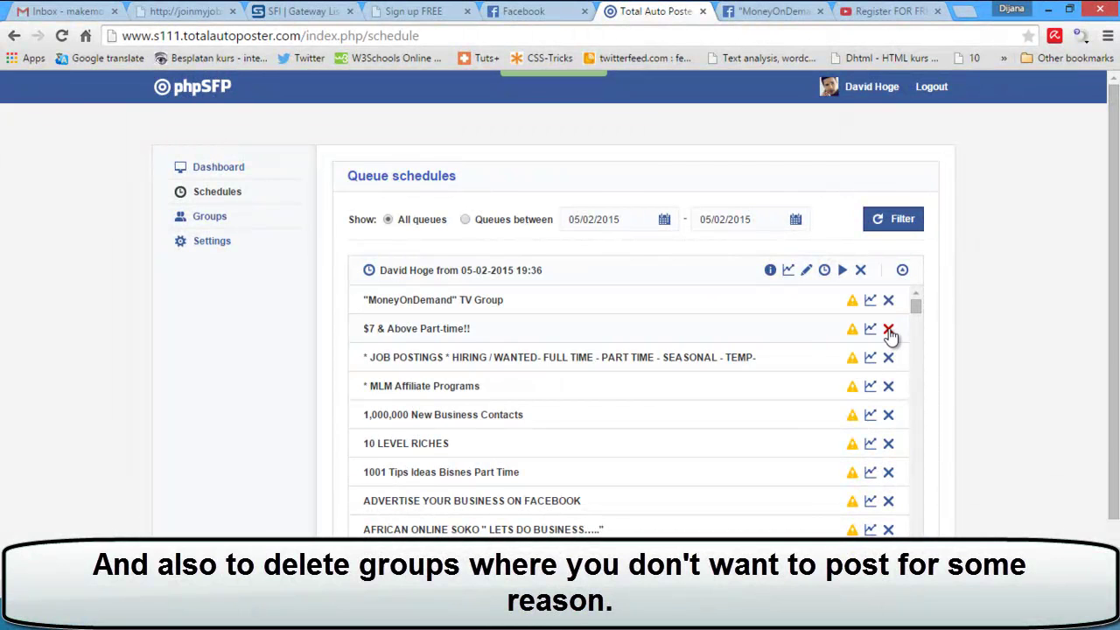
pyautogui.click(888, 330)
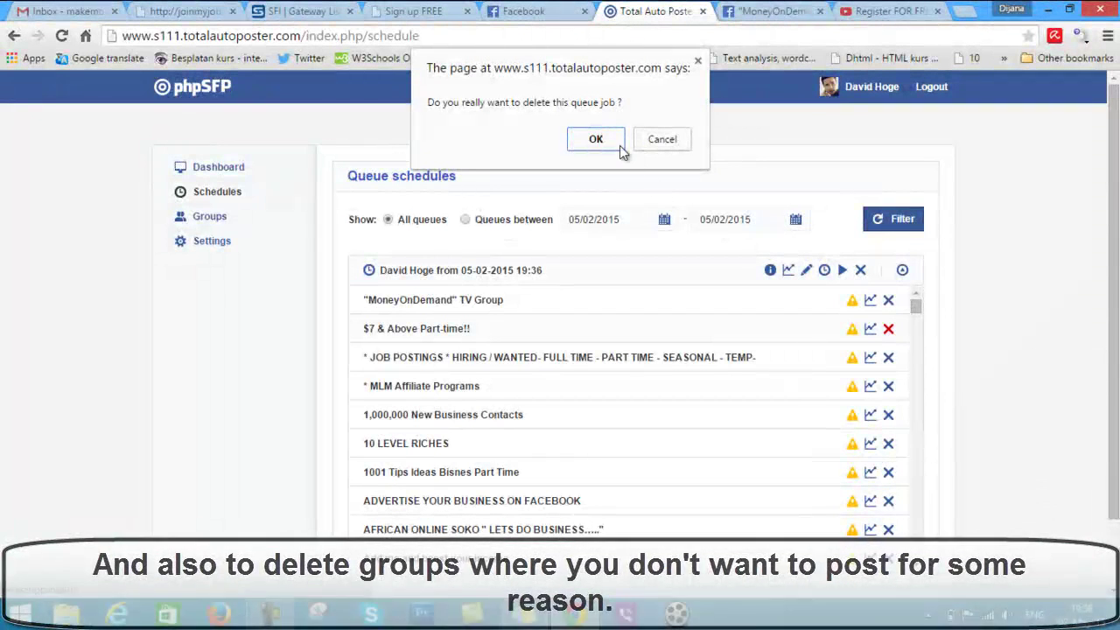
pyautogui.click(616, 147)
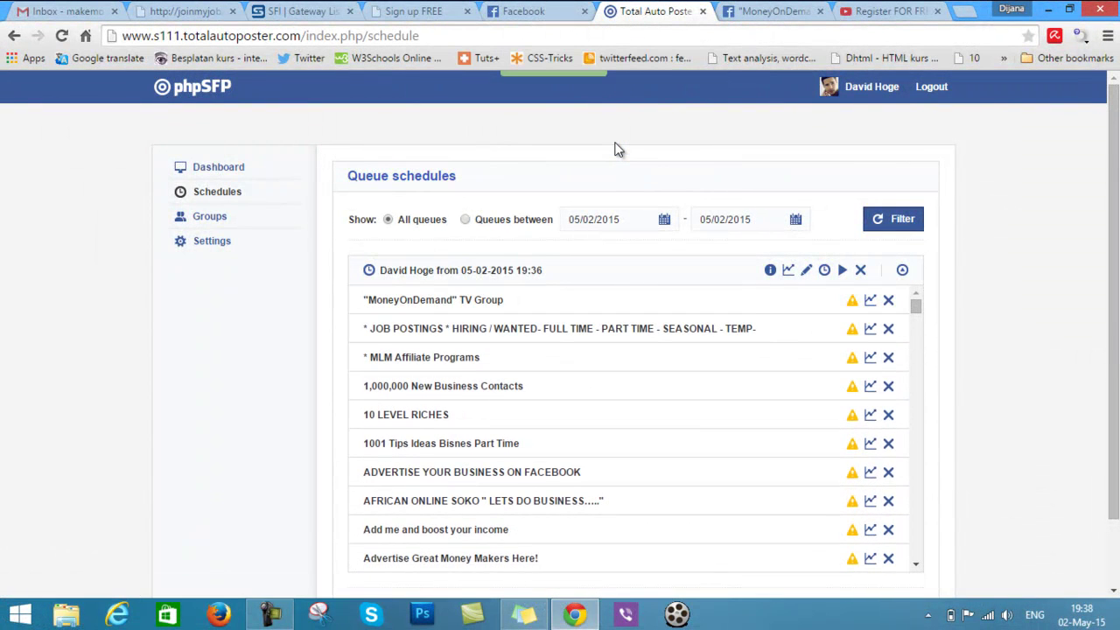
# Delete the entire 19:36 campaign from the queue schedules
pyautogui.click(860, 269)
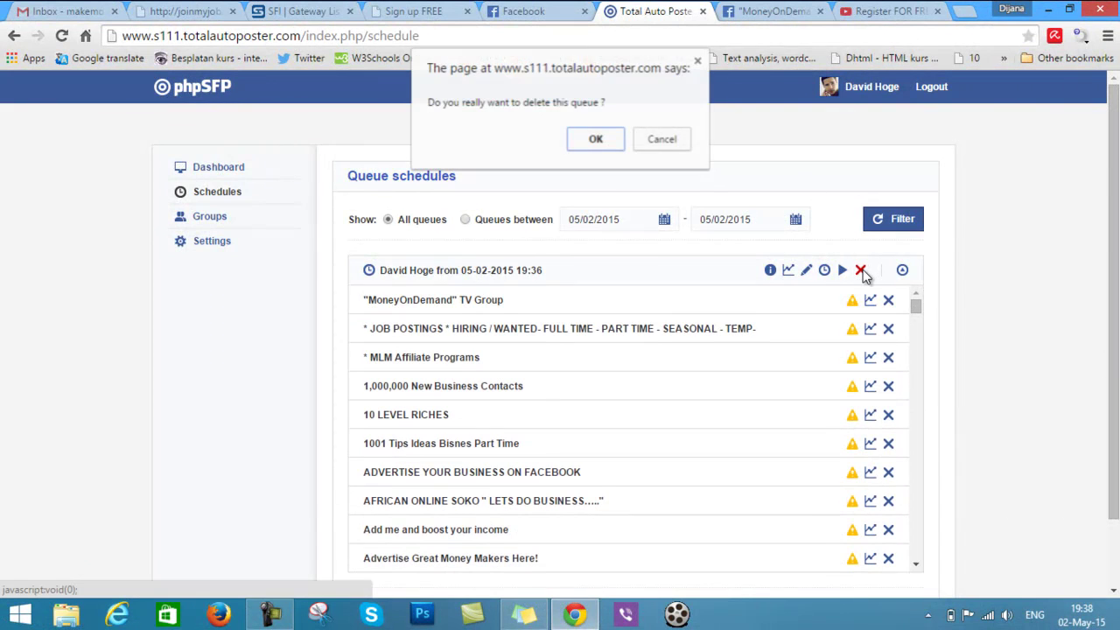
pyautogui.click(596, 142)
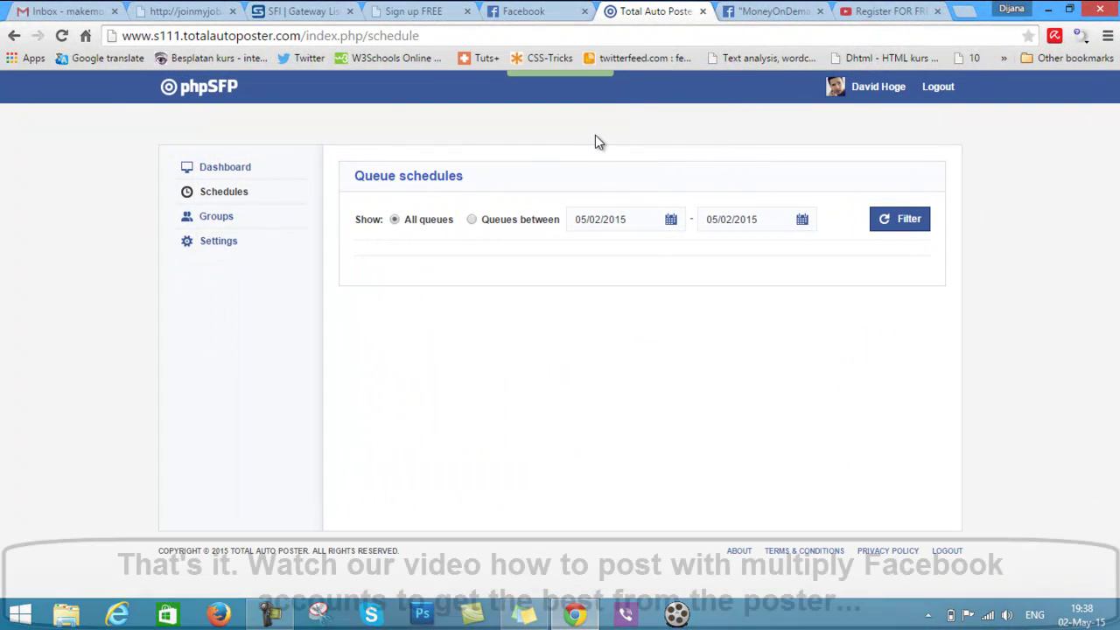